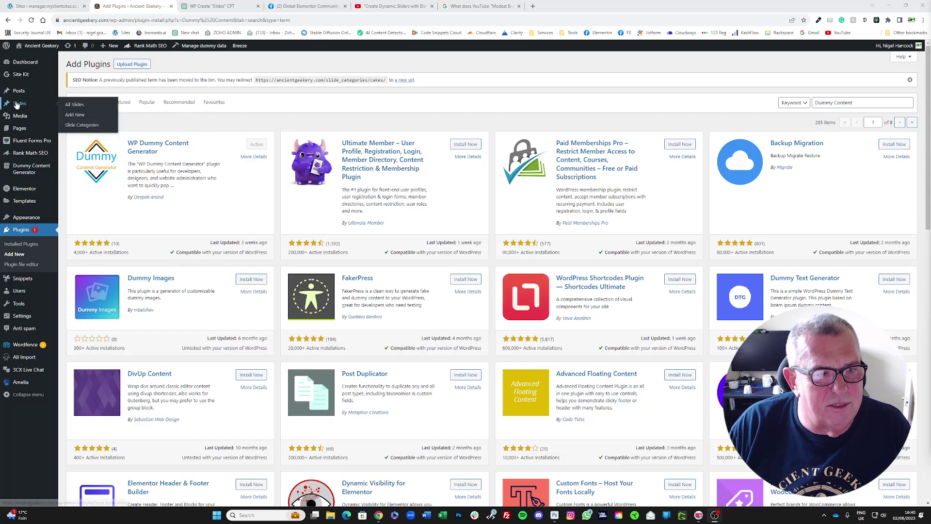
- Check the existing entries in the Slides list and in the Slide Categories list
{"action": "left_click", "coordinate": [21, 107]}
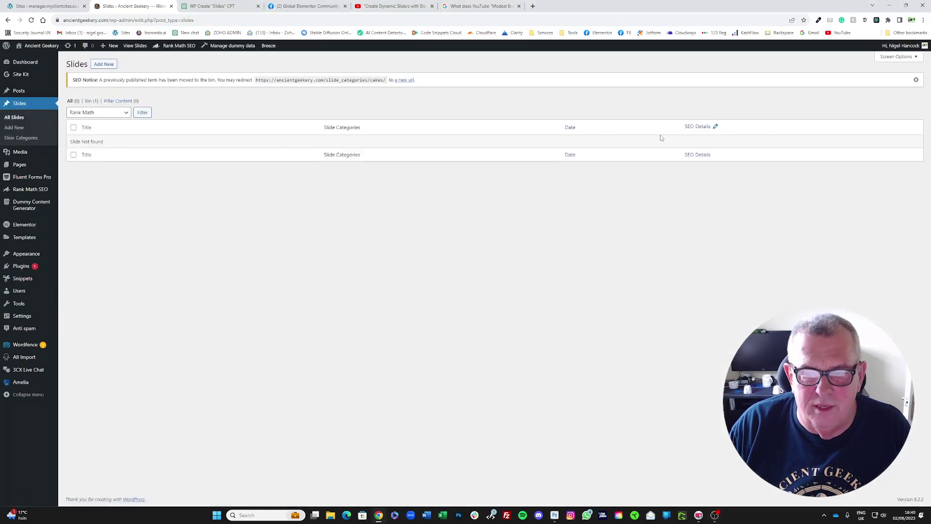
{"action": "left_click", "coordinate": [13, 140]}
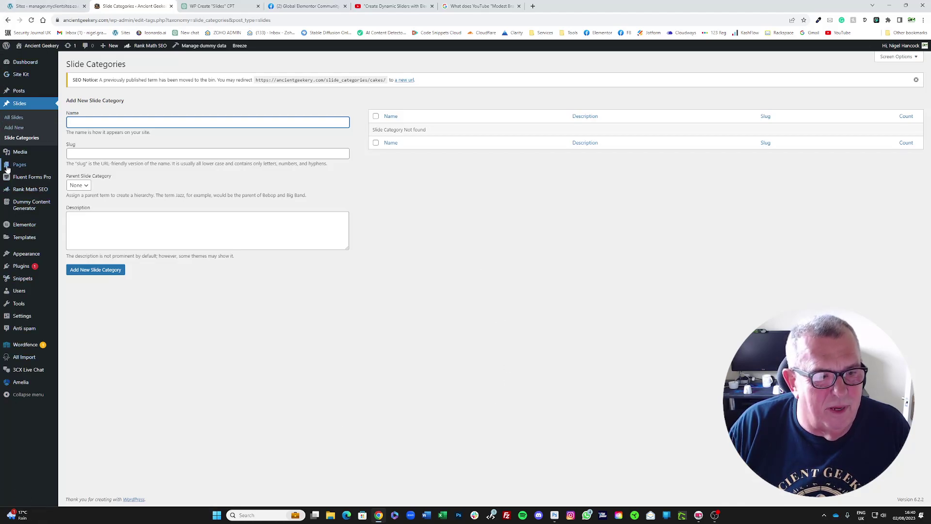
{"action": "mouse_move", "coordinate": [8, 170]}
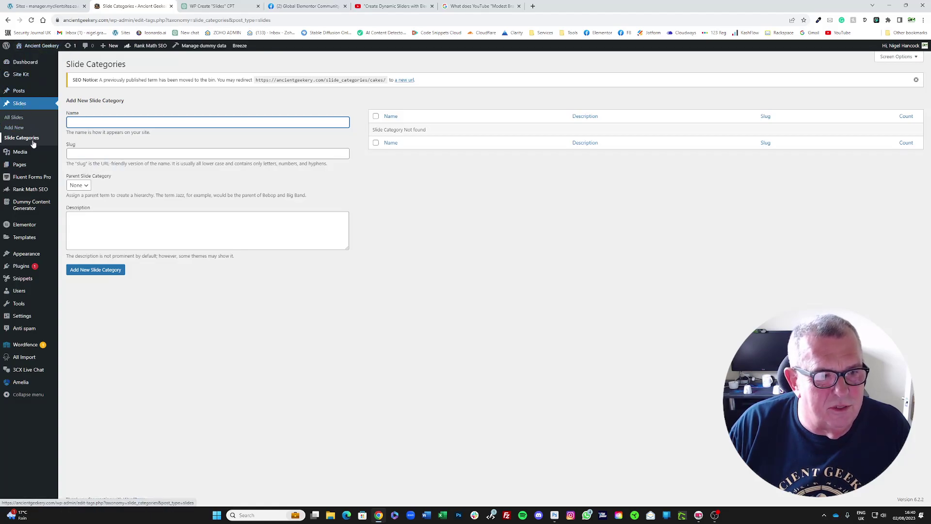
- Open the dummy content plugin's post generator and choose Slides as the post type
{"action": "left_click", "coordinate": [22, 208]}
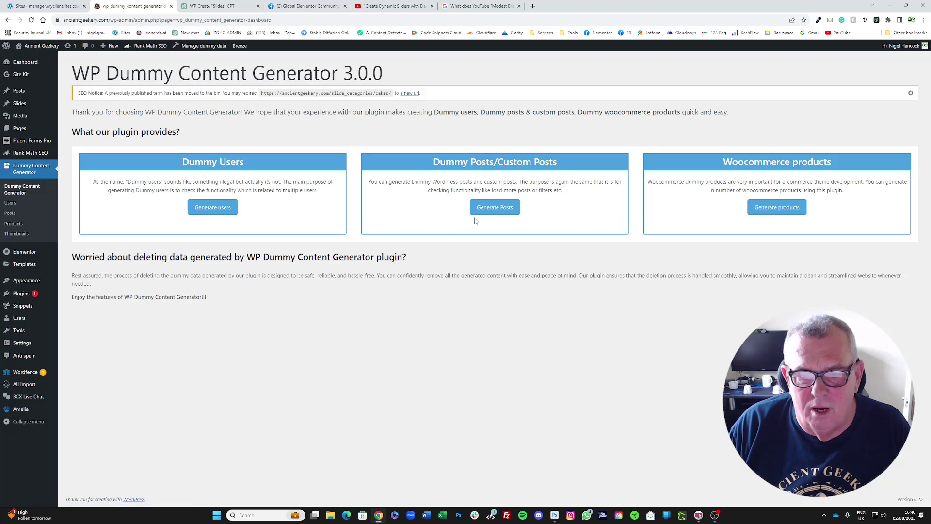
{"action": "left_click", "coordinate": [504, 209]}
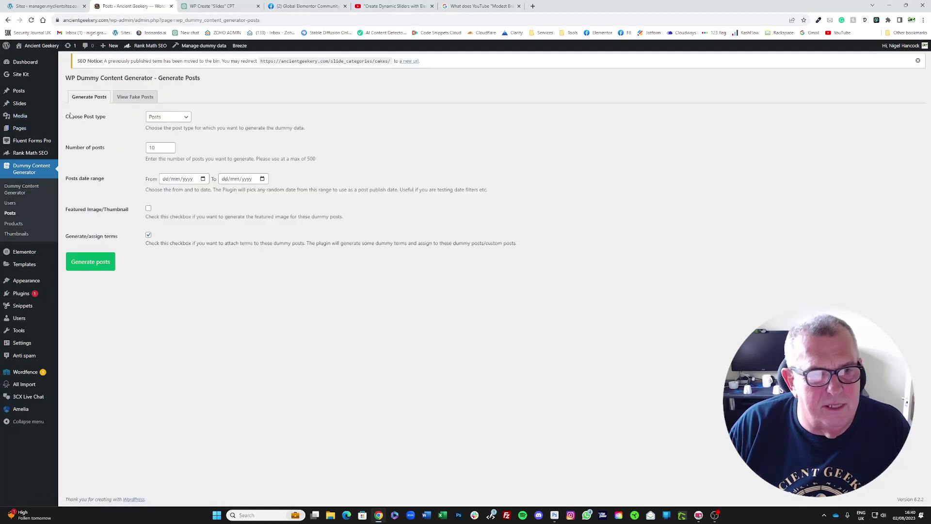
{"action": "left_click", "coordinate": [164, 117]}
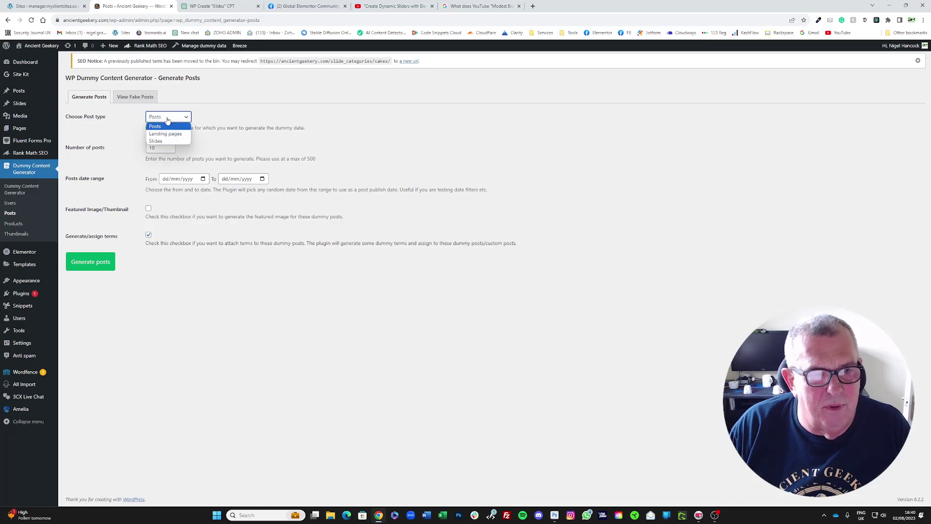
{"action": "left_click", "coordinate": [159, 142]}
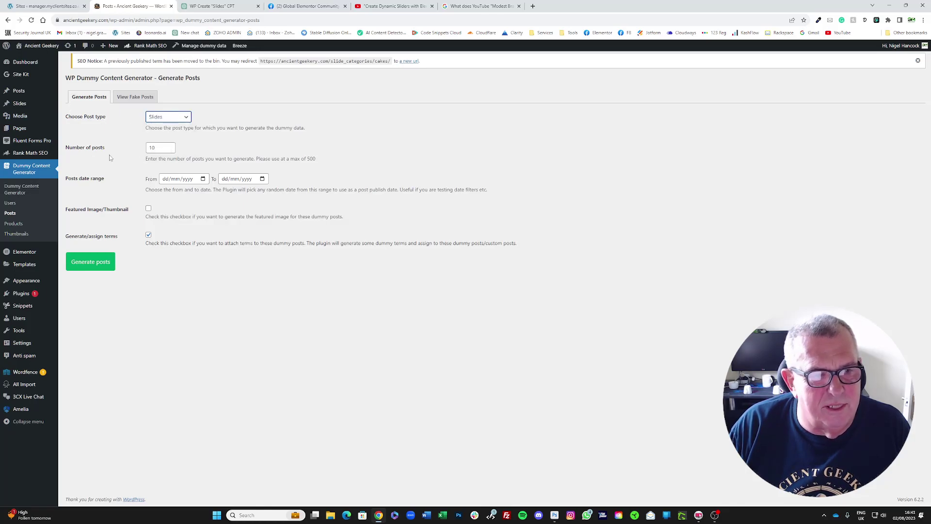
{"action": "mouse_move", "coordinate": [19, 108]}
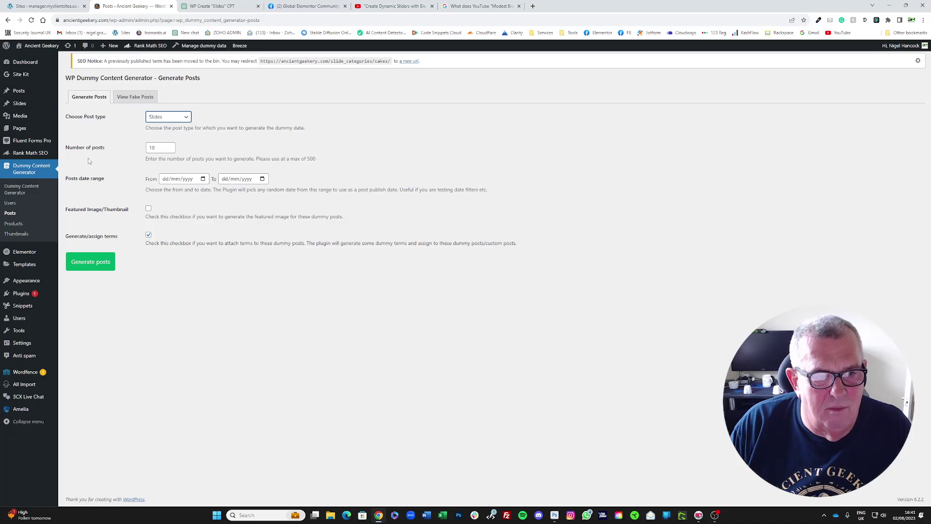
- Set the posts date range from 26/06/2023 to 02/08/2023
{"action": "left_click", "coordinate": [206, 179]}
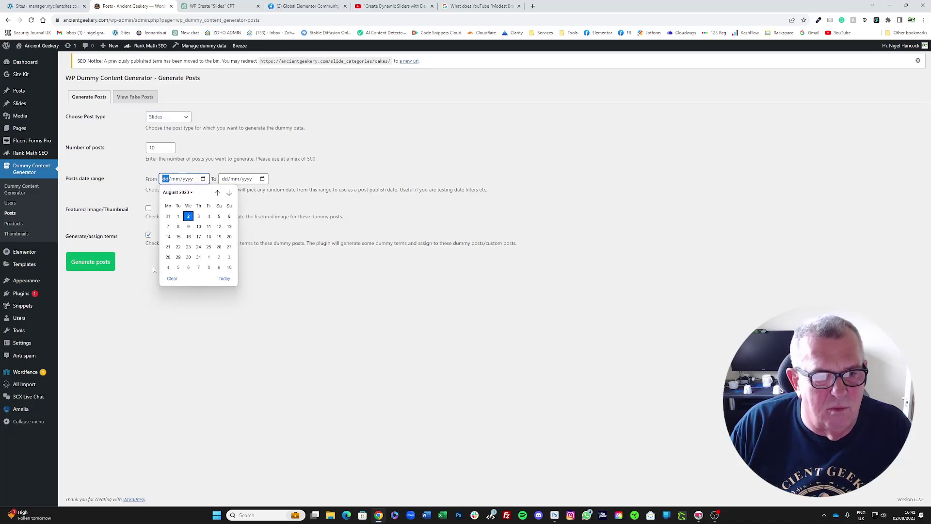
{"action": "left_click", "coordinate": [217, 193]}
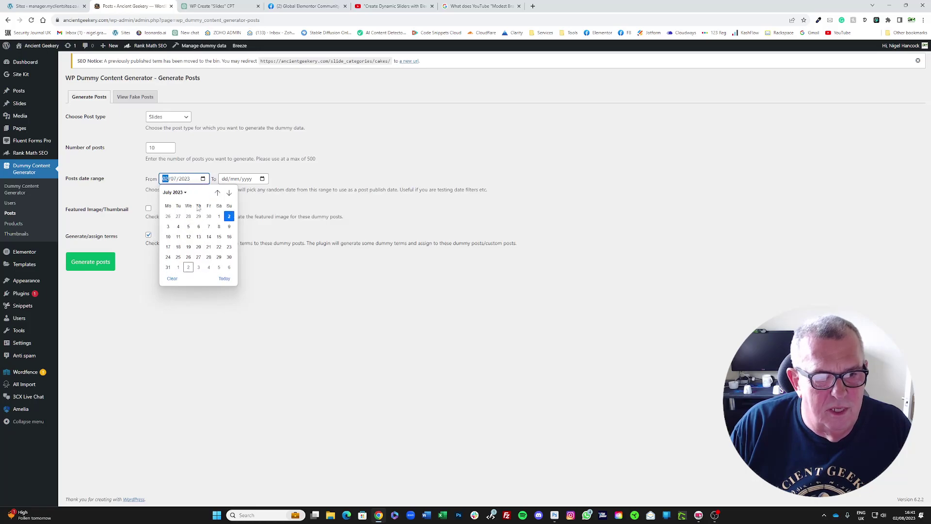
{"action": "left_click", "coordinate": [168, 216]}
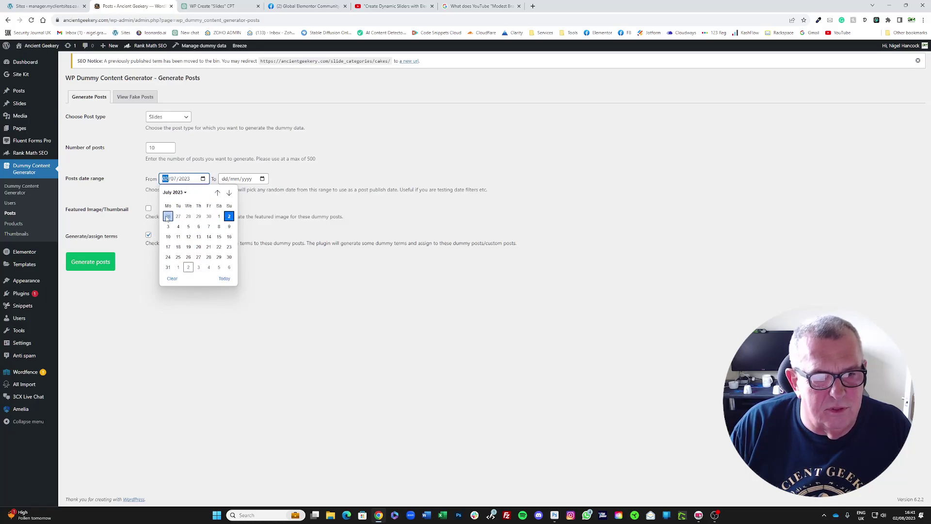
{"action": "left_click", "coordinate": [234, 181]}
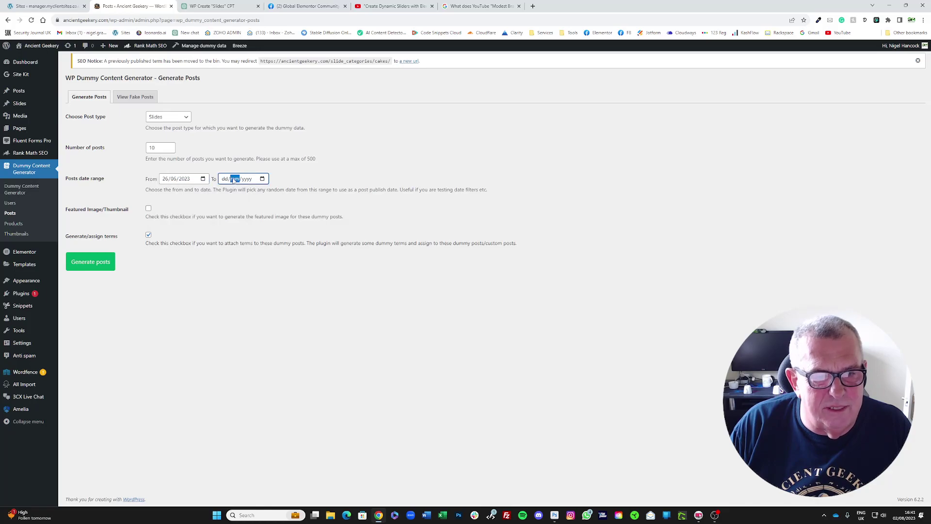
{"action": "left_click", "coordinate": [262, 179]}
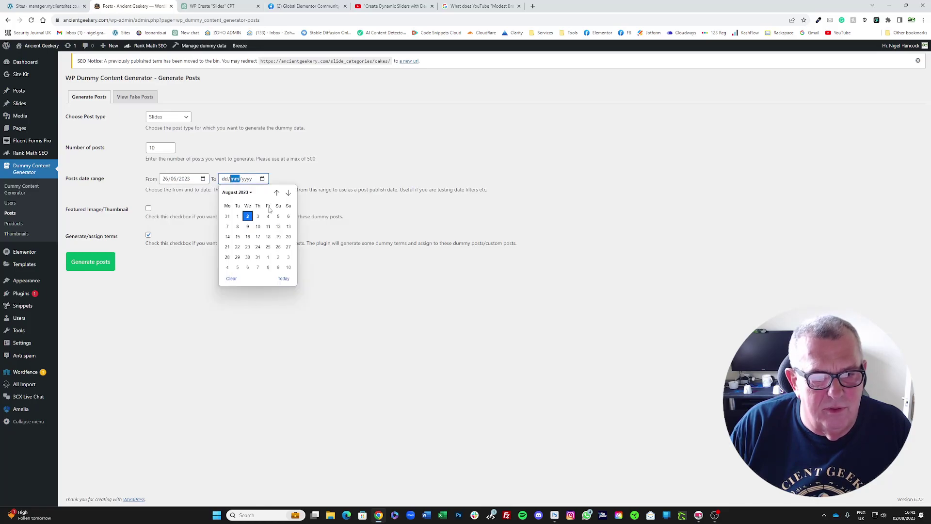
{"action": "left_click", "coordinate": [248, 217]}
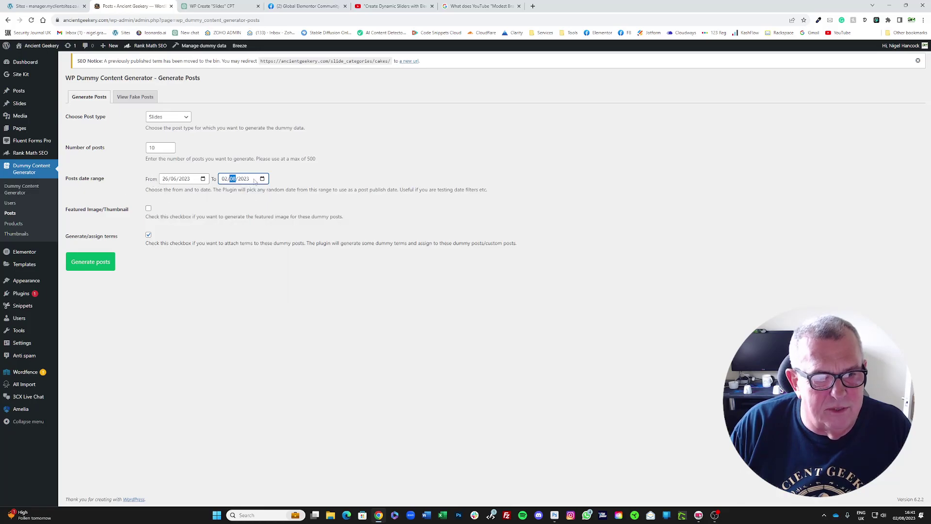
- Generate 10 dummy slides with featured images enabled and terms generated and assigned
{"action": "left_click", "coordinate": [149, 209]}
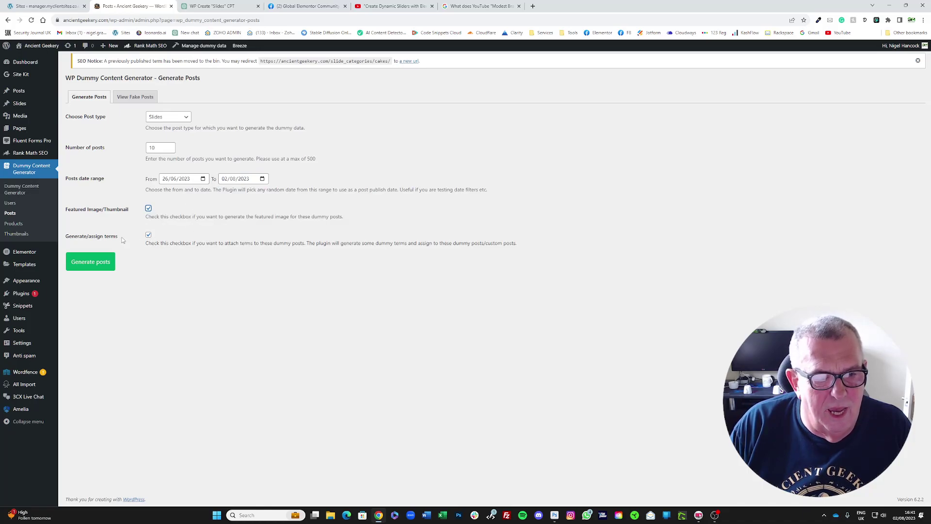
{"action": "left_click", "coordinate": [149, 236]}
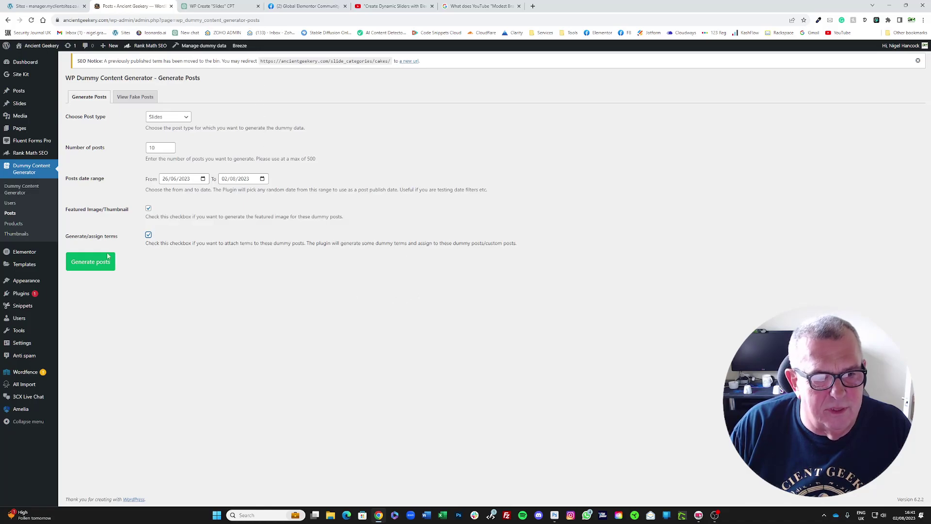
{"action": "left_click", "coordinate": [91, 265]}
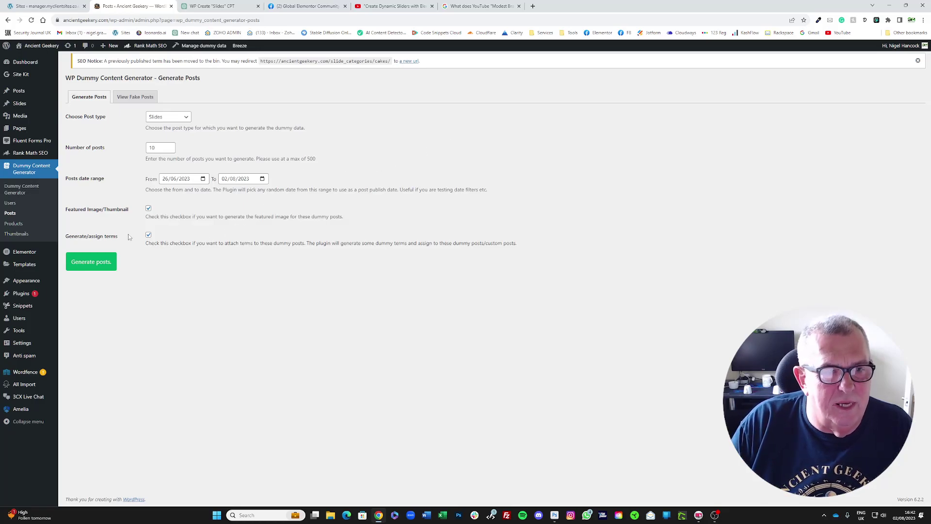
- Review the generated dummy posts in the plugin's fake posts view and in the full Slides list
{"action": "left_click", "coordinate": [132, 97]}
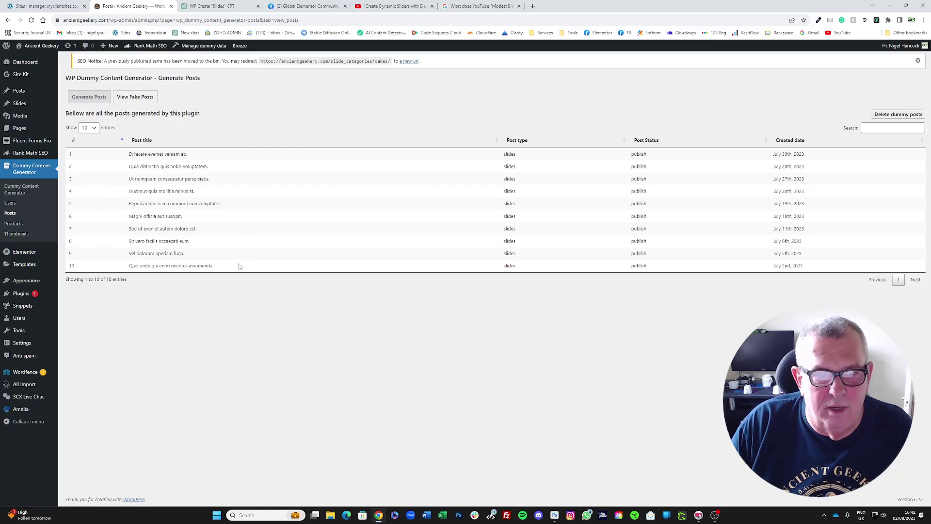
{"action": "mouse_move", "coordinate": [197, 48]}
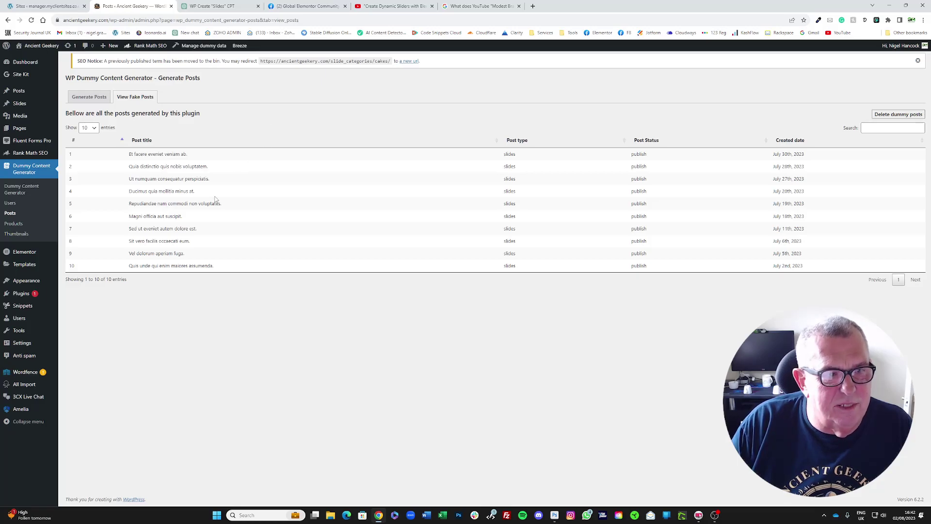
{"action": "mouse_move", "coordinate": [46, 110]}
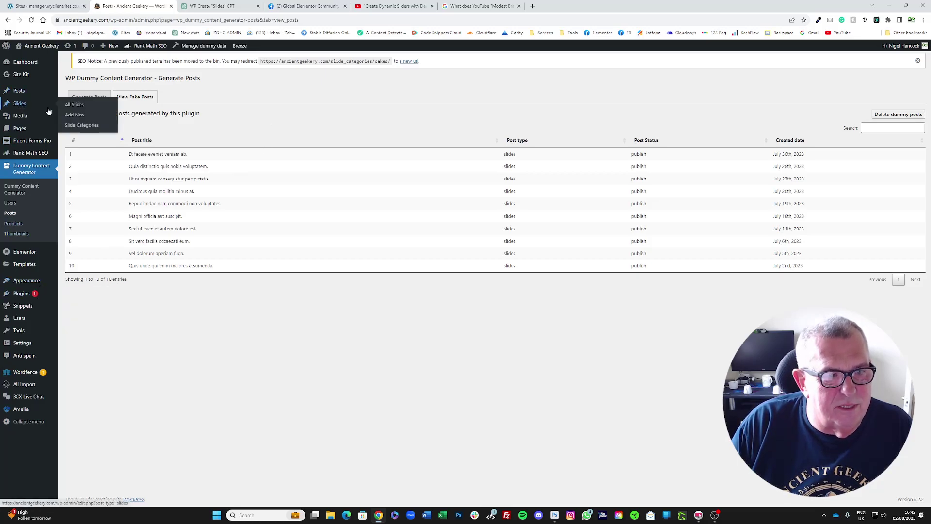
{"action": "left_click", "coordinate": [80, 107]}
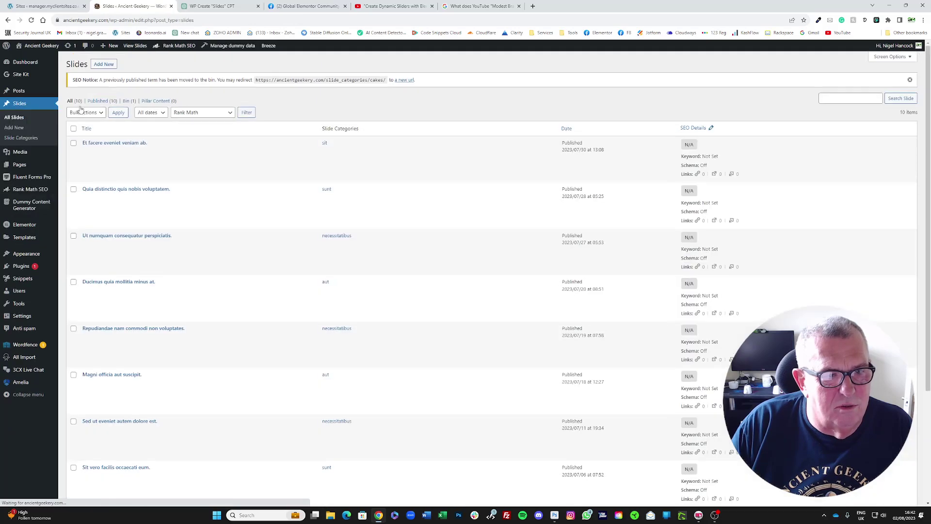
{"action": "scroll", "coordinate": [201, 176], "scroll_direction": "down", "scroll_amount": 1}
{"action": "scroll", "coordinate": [201, 176], "scroll_direction": "down", "scroll_amount": 1}
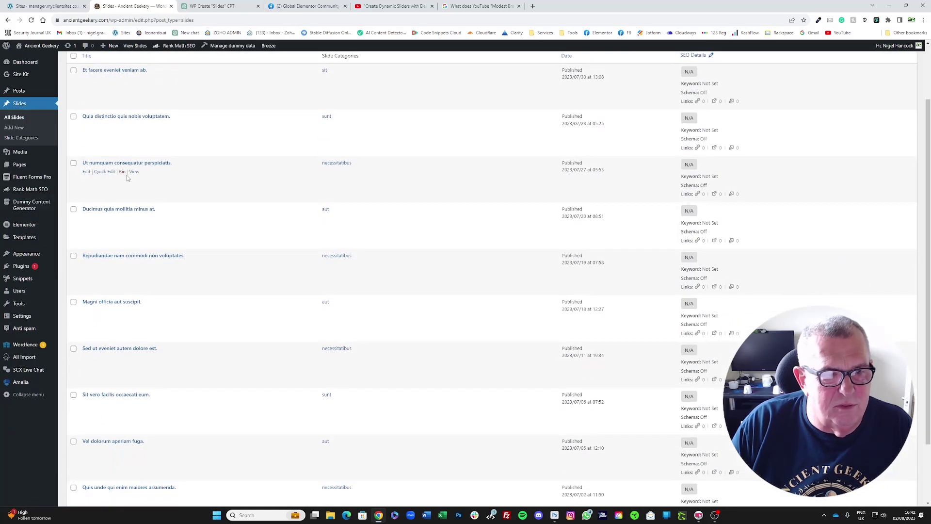
{"action": "scroll", "coordinate": [239, 170], "scroll_direction": "up", "scroll_amount": 2}
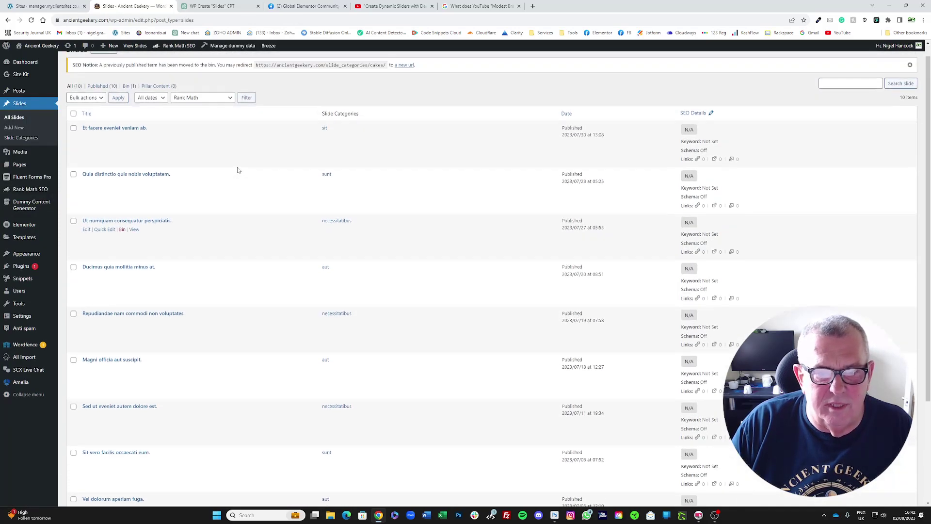
{"action": "scroll", "coordinate": [308, 191], "scroll_direction": "down", "scroll_amount": 3}
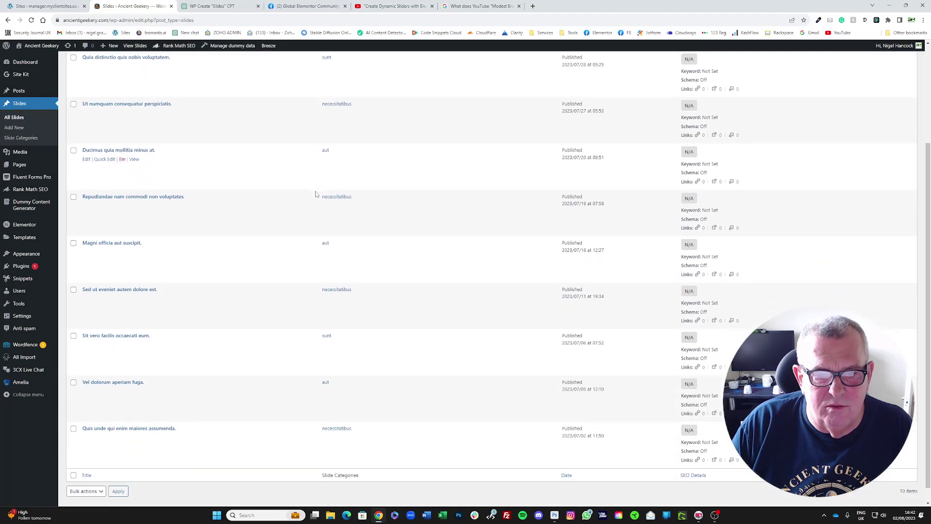
{"action": "scroll", "coordinate": [358, 318], "scroll_direction": "up", "scroll_amount": 2}
{"action": "scroll", "coordinate": [346, 283], "scroll_direction": "up", "scroll_amount": 1}
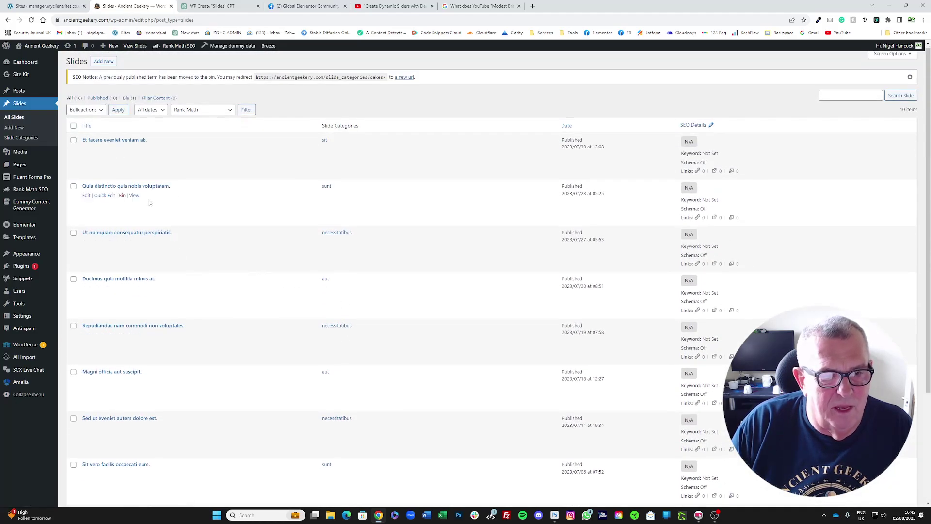
- View the slide "Quia distinctio quis nobis voluptatem." on the live site, then return to the Slides list
{"action": "left_click", "coordinate": [133, 196]}
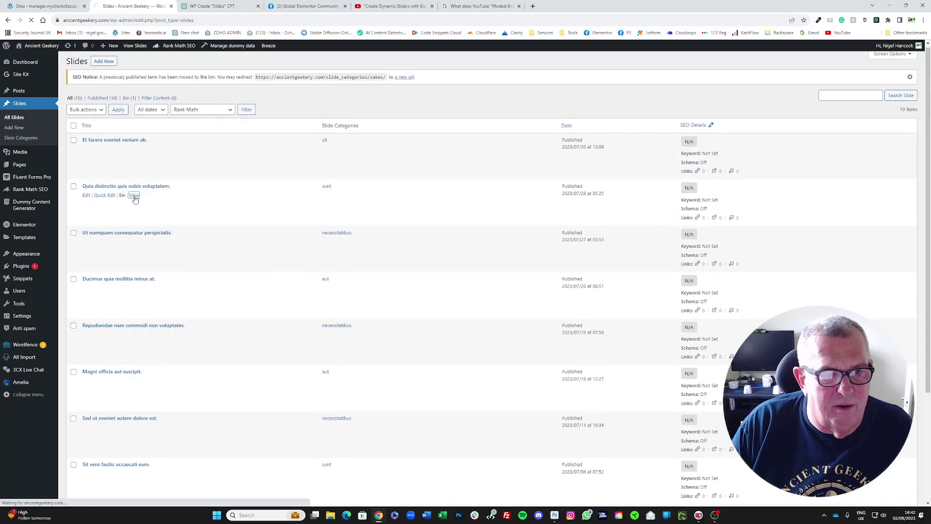
{"action": "scroll", "coordinate": [226, 314], "scroll_direction": "down", "scroll_amount": 2}
{"action": "scroll", "coordinate": [226, 313], "scroll_direction": "up", "scroll_amount": 2}
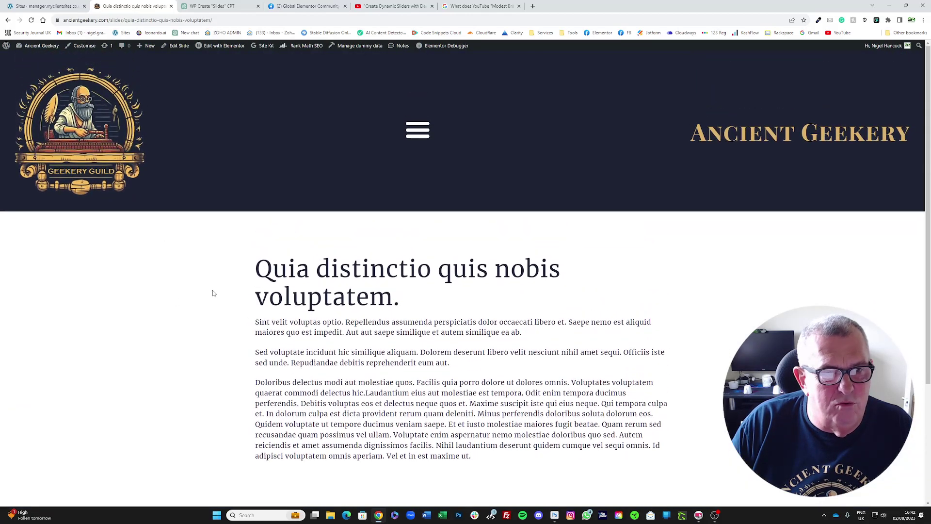
{"action": "left_click", "coordinate": [8, 20]}
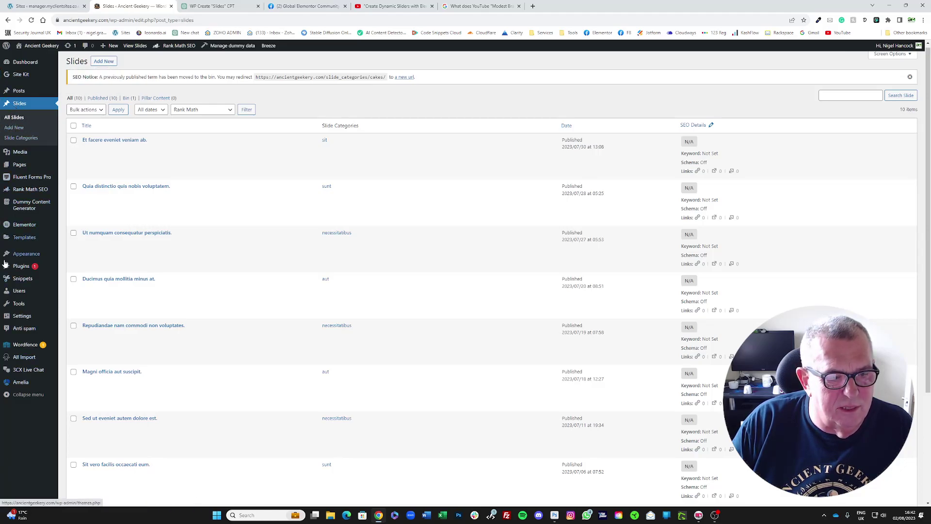
- Re-save the site's permalink settings with the Post name structure
{"action": "mouse_move", "coordinate": [23, 317]}
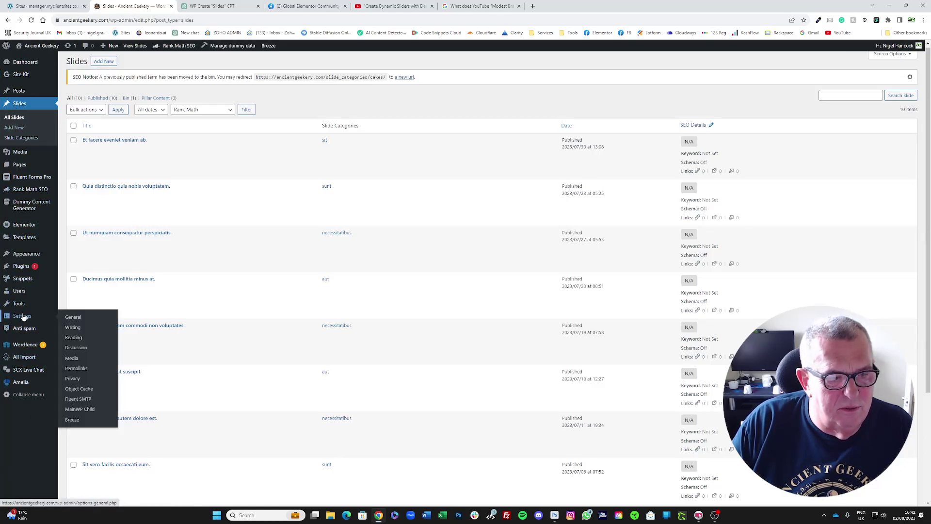
{"action": "left_click", "coordinate": [76, 370]}
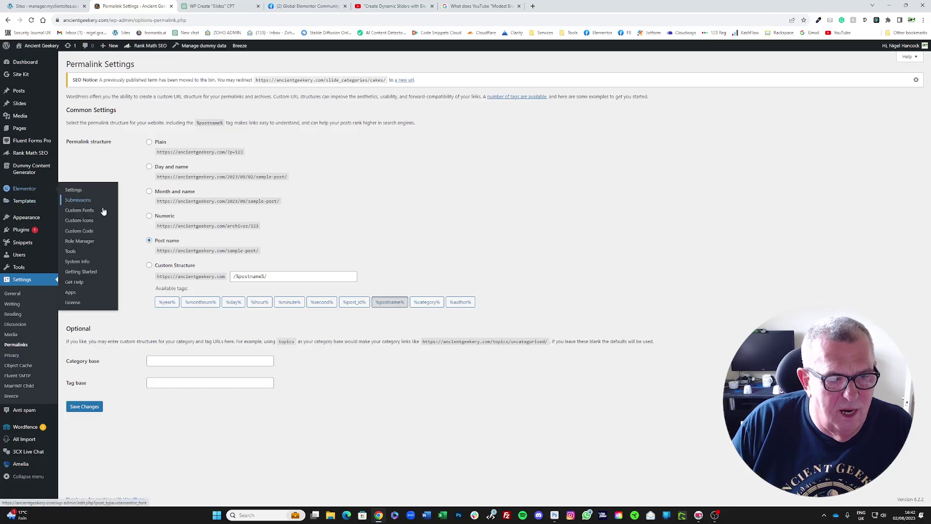
{"action": "left_click", "coordinate": [80, 407]}
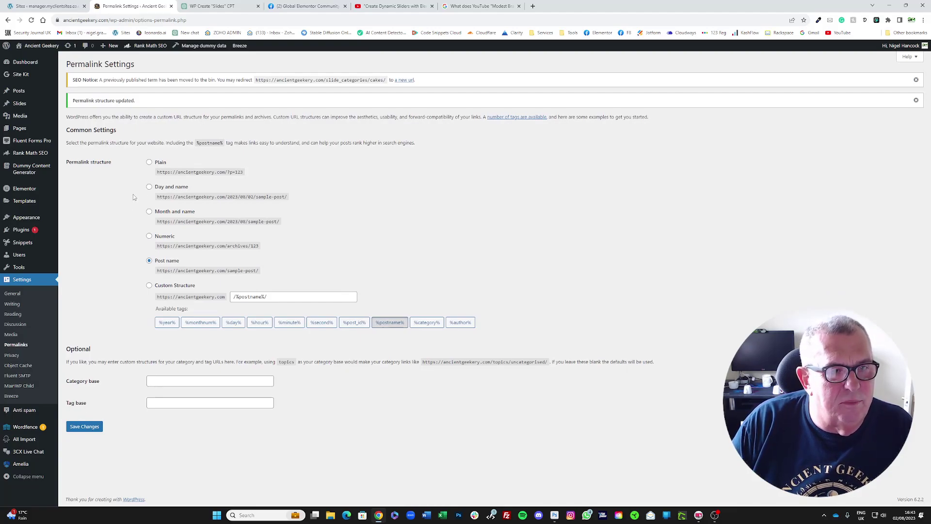
- Review the full list of slides again and bring up the options for managing dummy data
{"action": "mouse_move", "coordinate": [15, 107]}
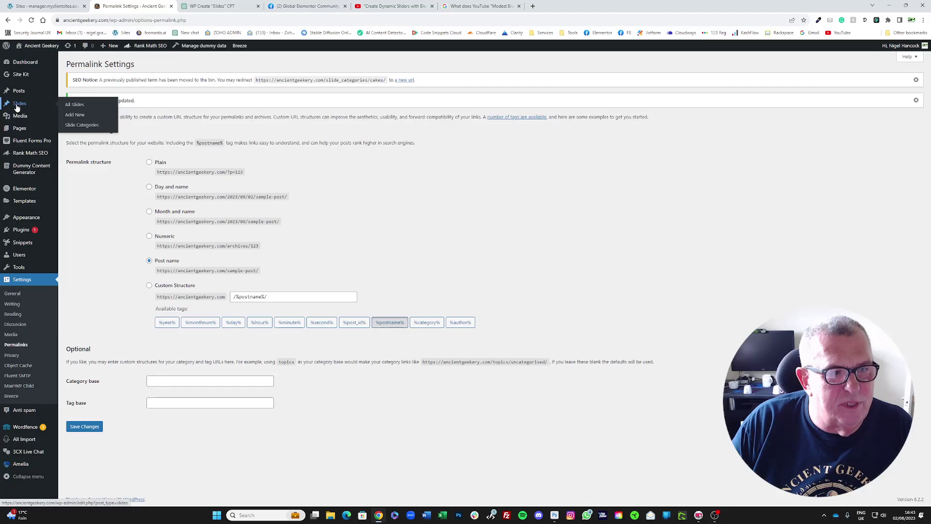
{"action": "left_click", "coordinate": [71, 105]}
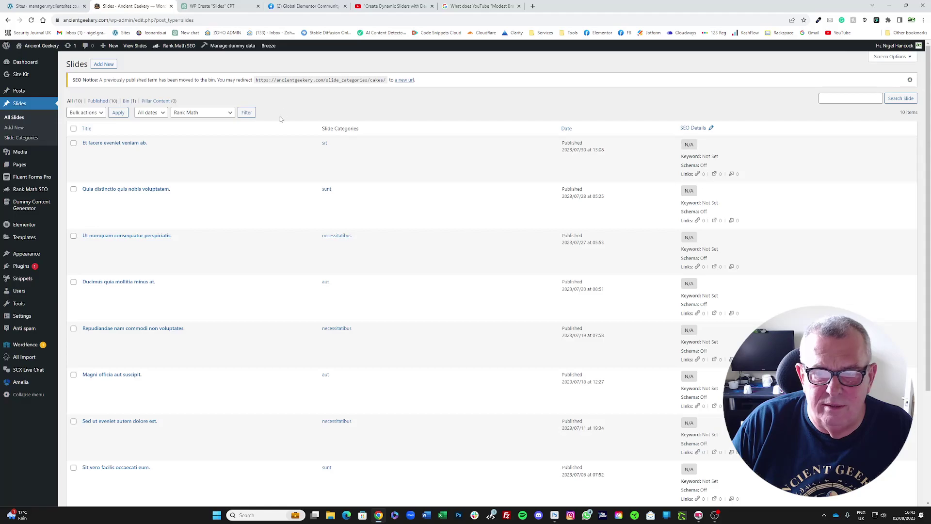
{"action": "scroll", "coordinate": [271, 194], "scroll_direction": "down", "scroll_amount": 3}
{"action": "scroll", "coordinate": [264, 204], "scroll_direction": "up", "scroll_amount": 3}
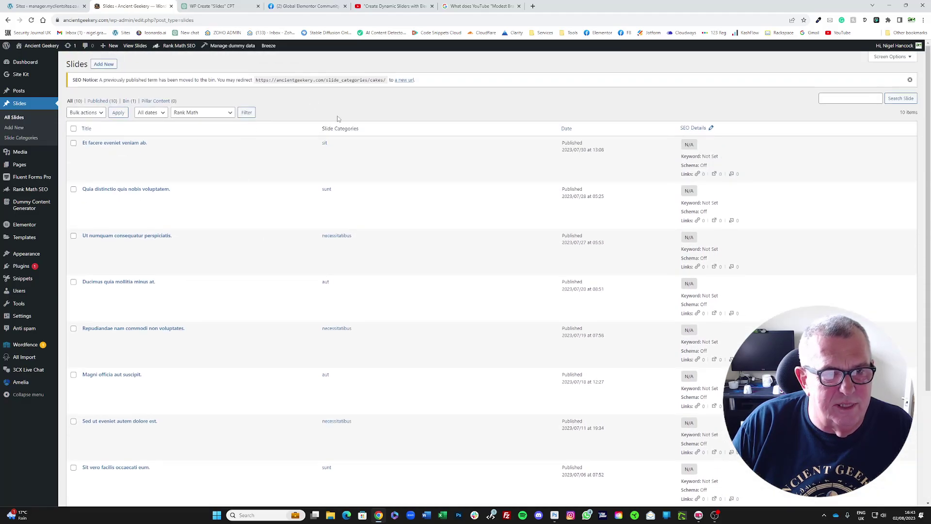
{"action": "mouse_move", "coordinate": [214, 45]}
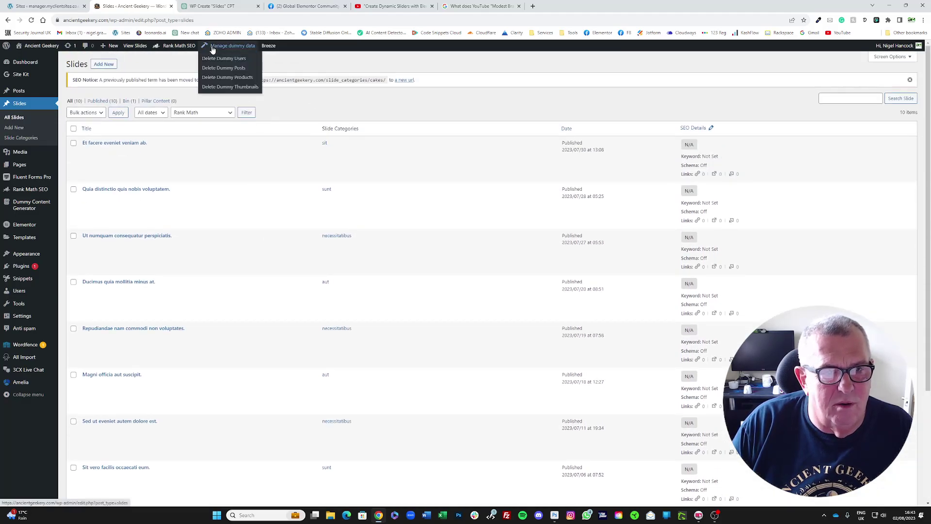
- Delete the generated dummy posts from the Slides post type with the dummy data manager
{"action": "left_click", "coordinate": [217, 71]}
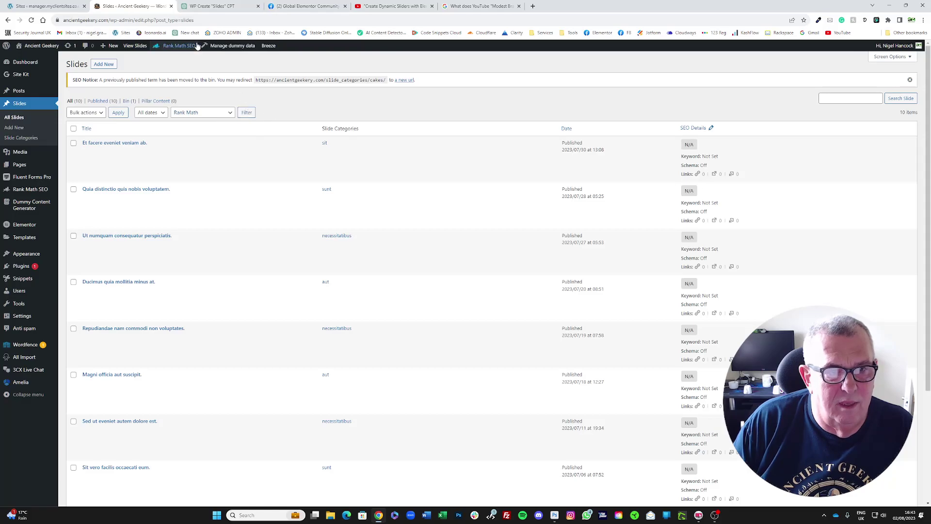
{"action": "mouse_move", "coordinate": [218, 46]}
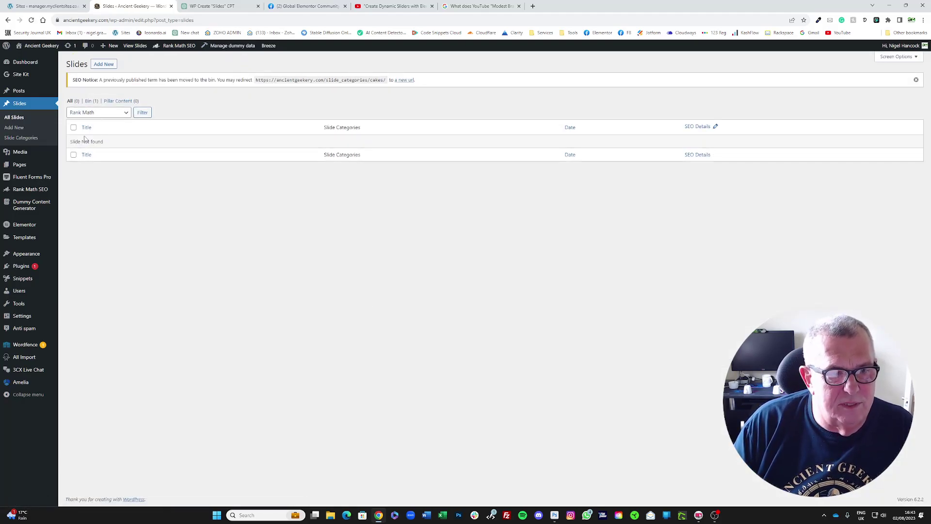
- Bulk delete all the generated slide categories: accusantium, aut, necessitatibus, sit and sunt
{"action": "left_click", "coordinate": [27, 139]}
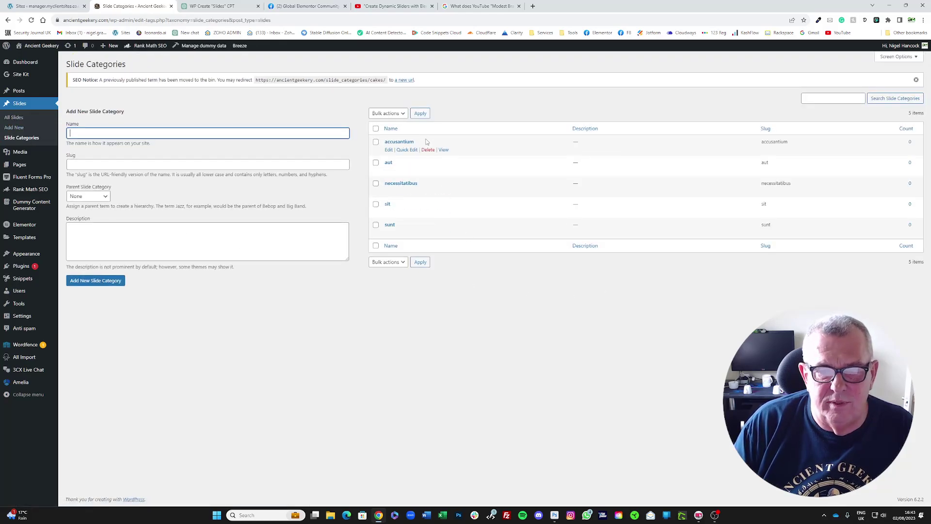
{"action": "left_click", "coordinate": [375, 129]}
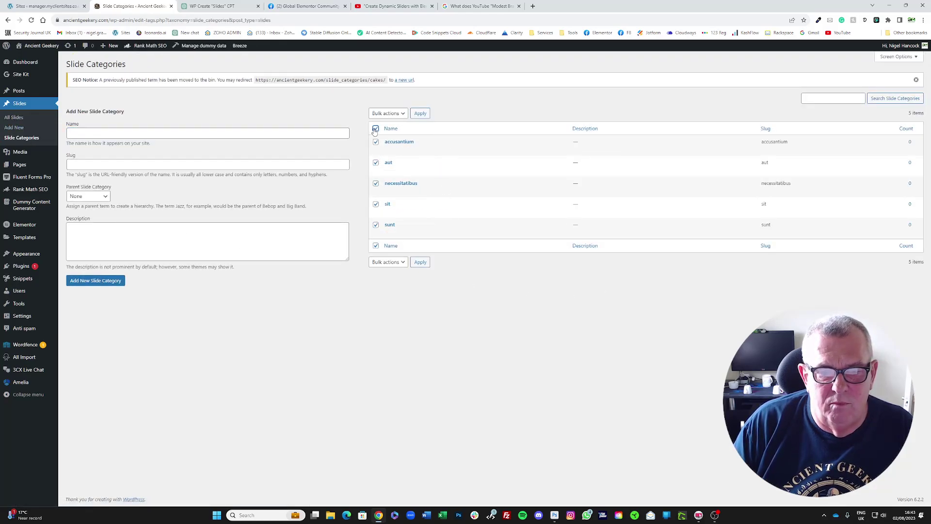
{"action": "left_click", "coordinate": [383, 113]}
{"action": "left_click", "coordinate": [380, 130]}
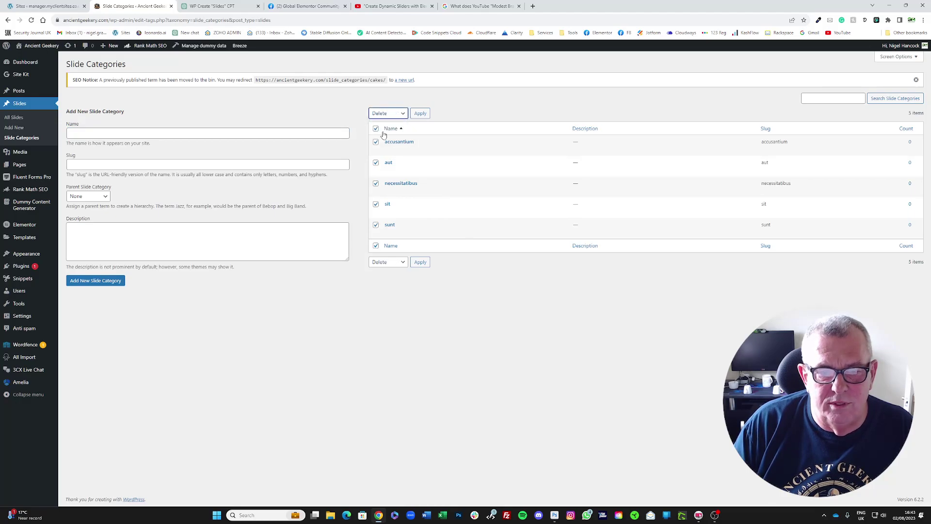
{"action": "left_click", "coordinate": [421, 113]}
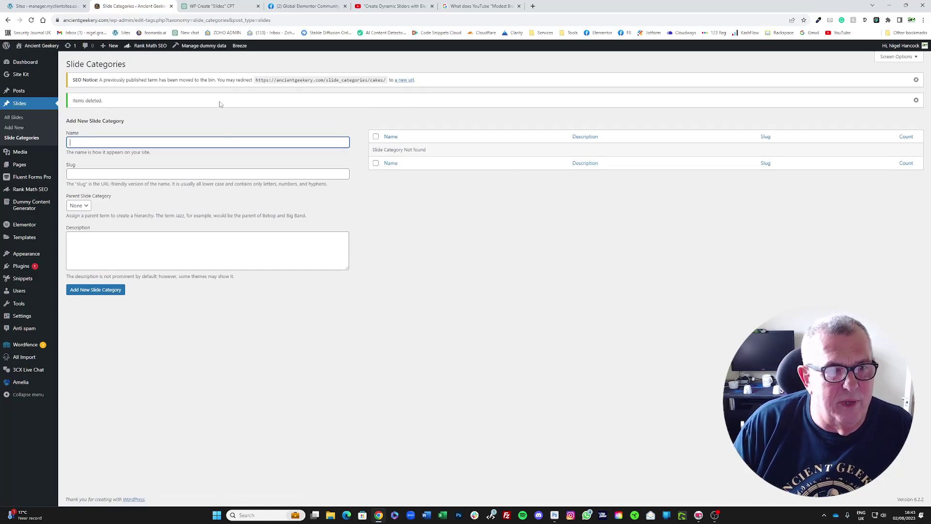
- Open the site's list of installed plugins
{"action": "mouse_move", "coordinate": [28, 267]}
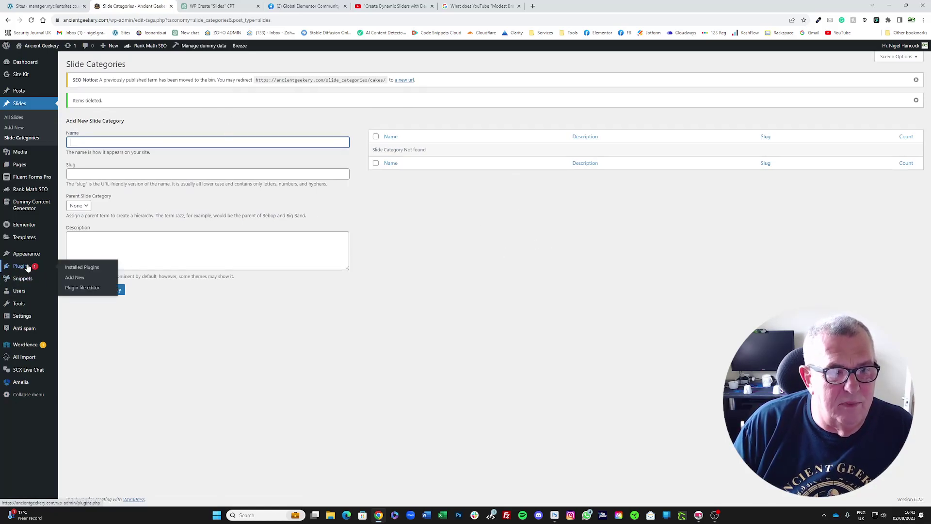
{"action": "left_click", "coordinate": [23, 269]}
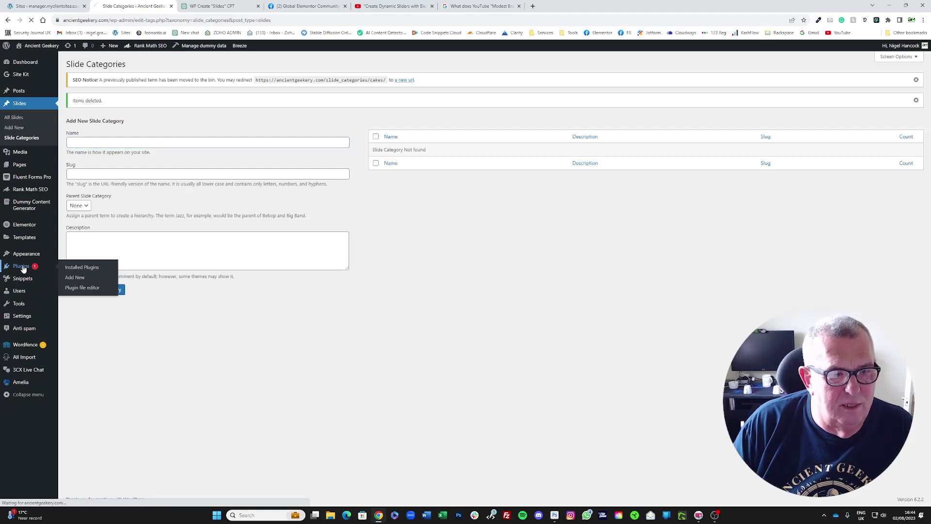